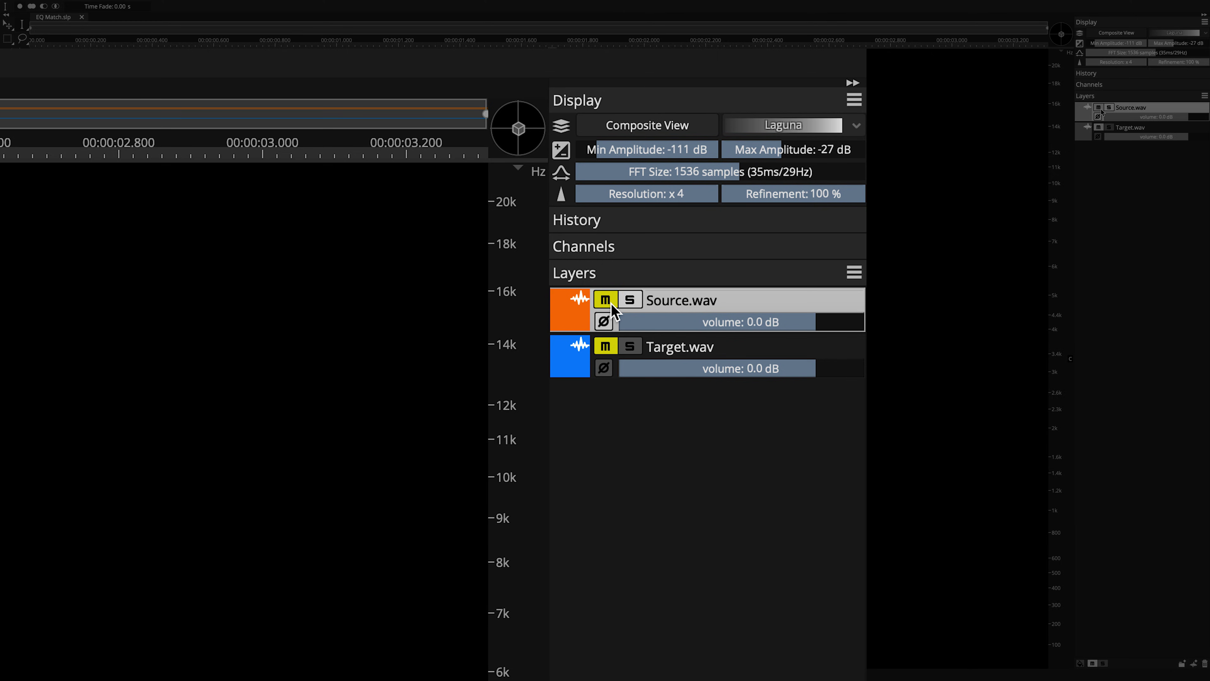
Play Source.wav and Target.wav in turn by muting one, ending with Target muted and Source playing.
click(612, 306)
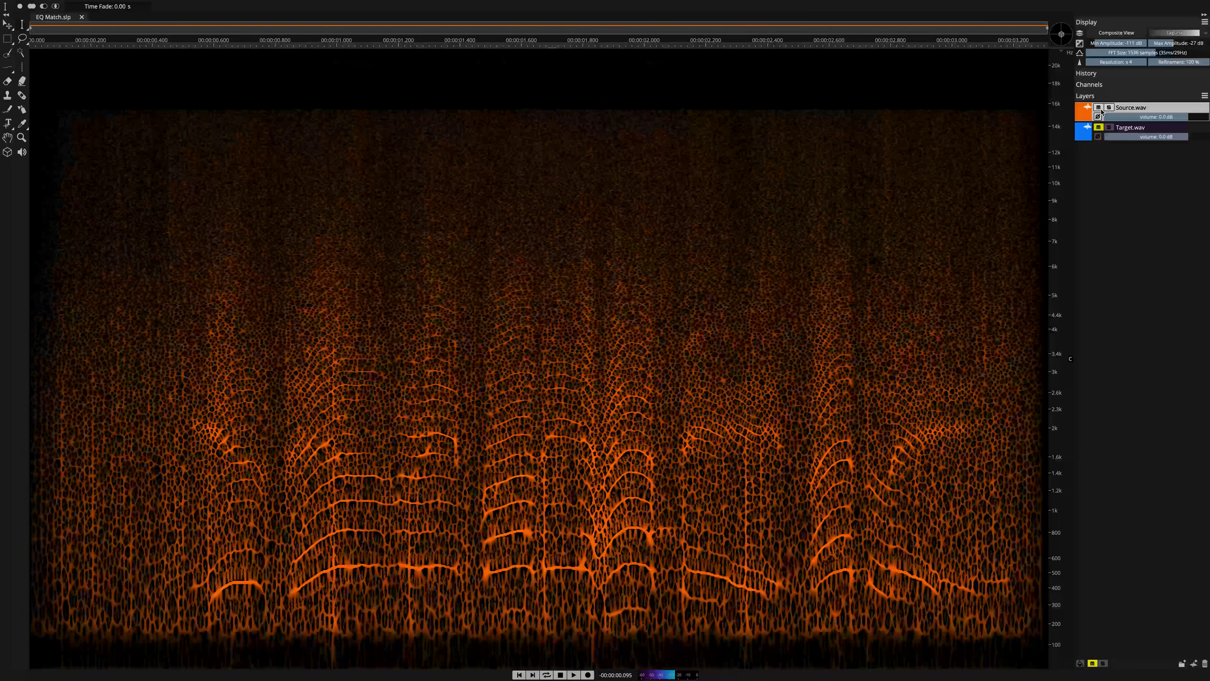
click(1103, 111)
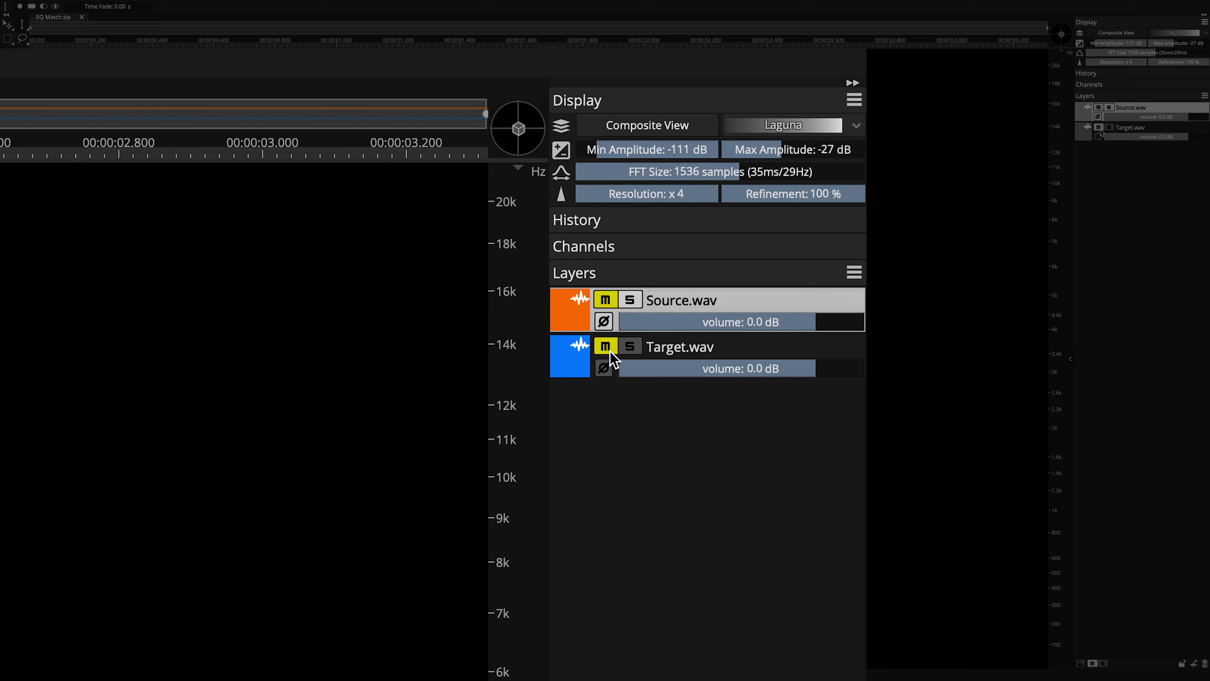
click(610, 350)
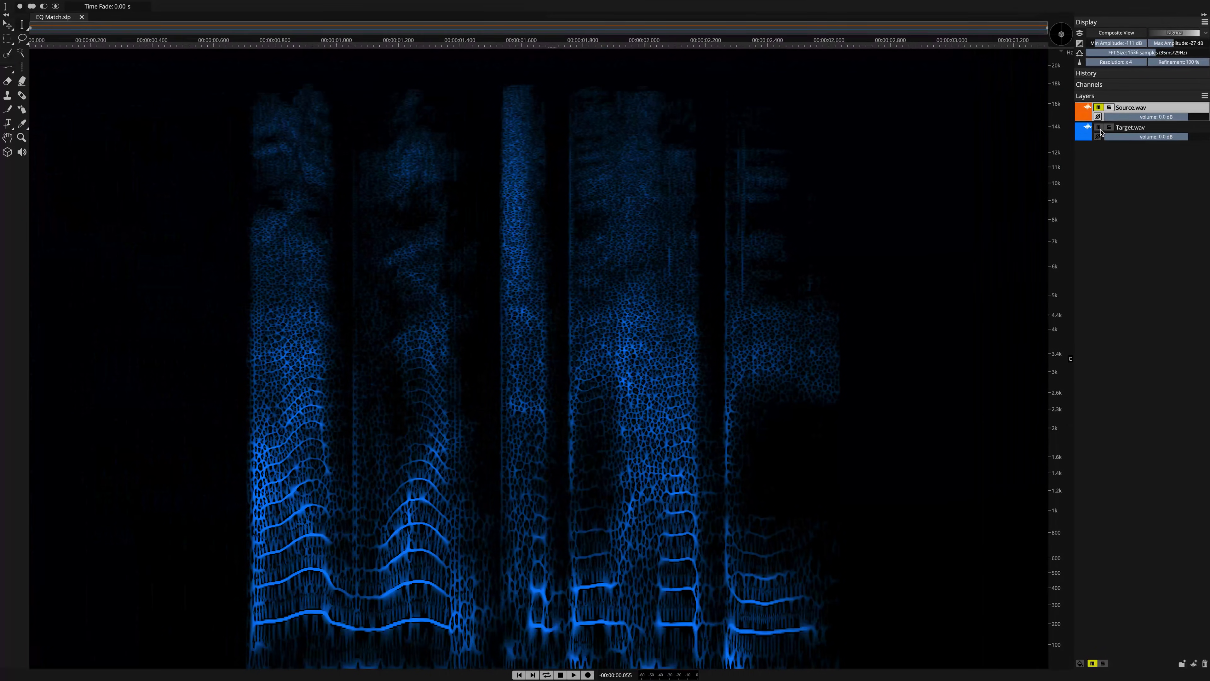
key(space)
click(1098, 127)
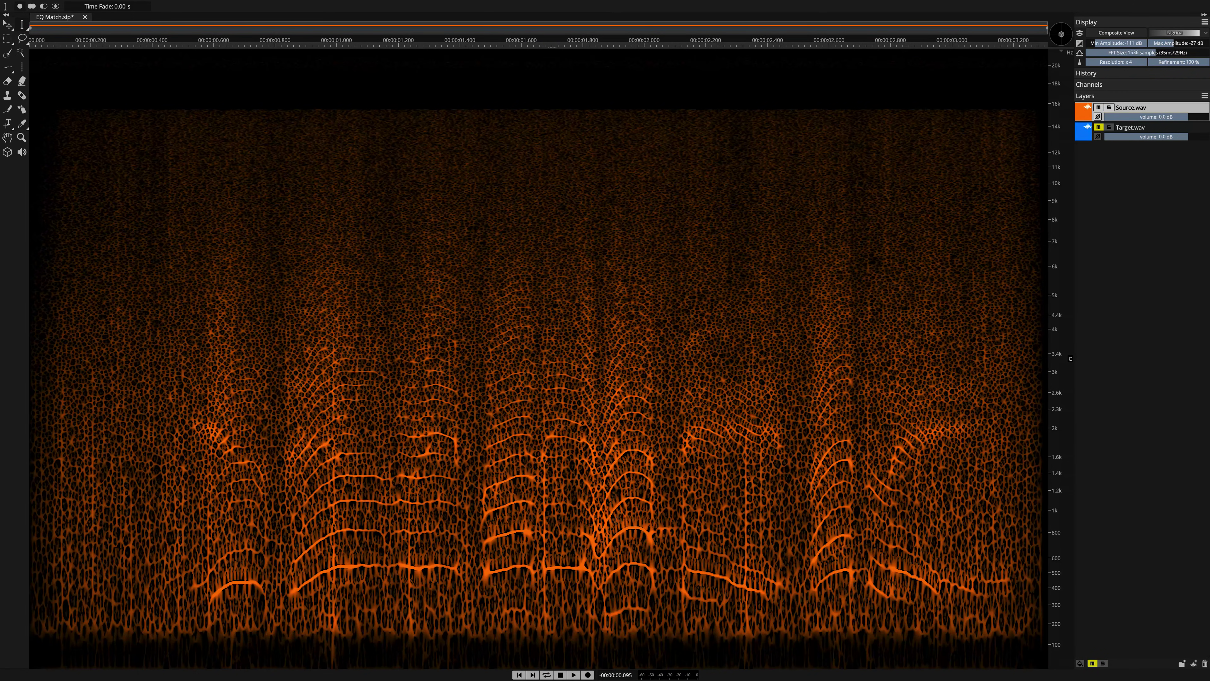
key(space)
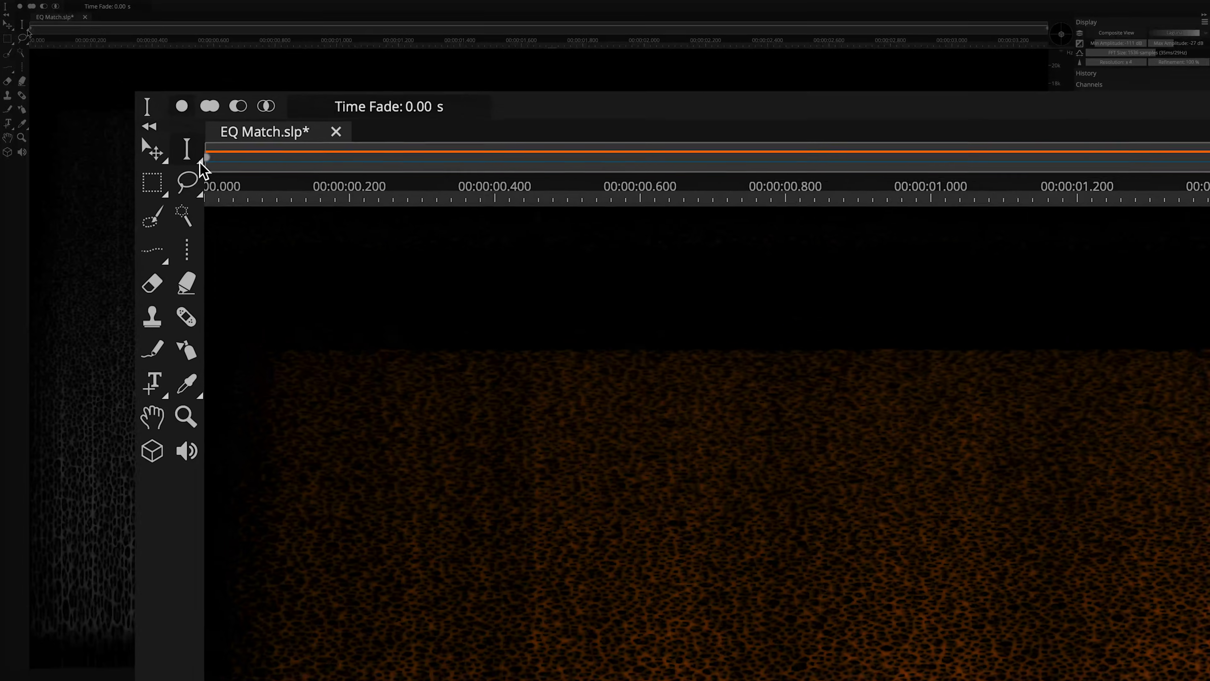
Select about 0.85–1.4 s of Source speech with the Time Range Selection tool.
click(202, 167)
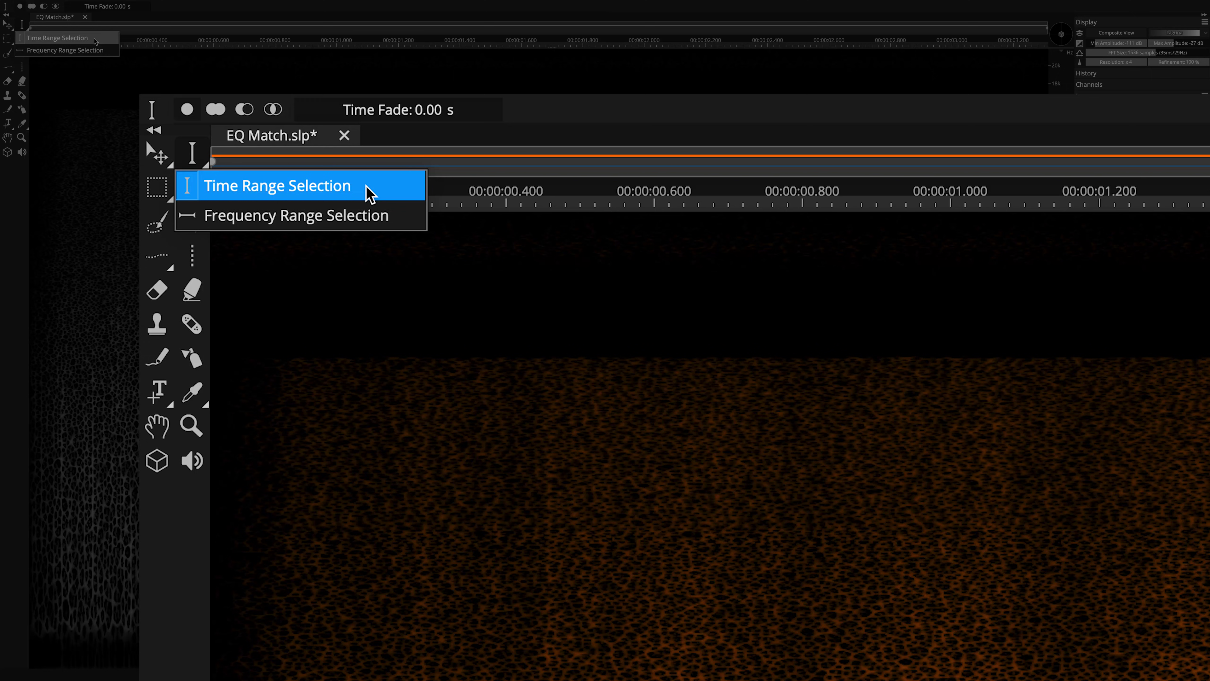
click(367, 187)
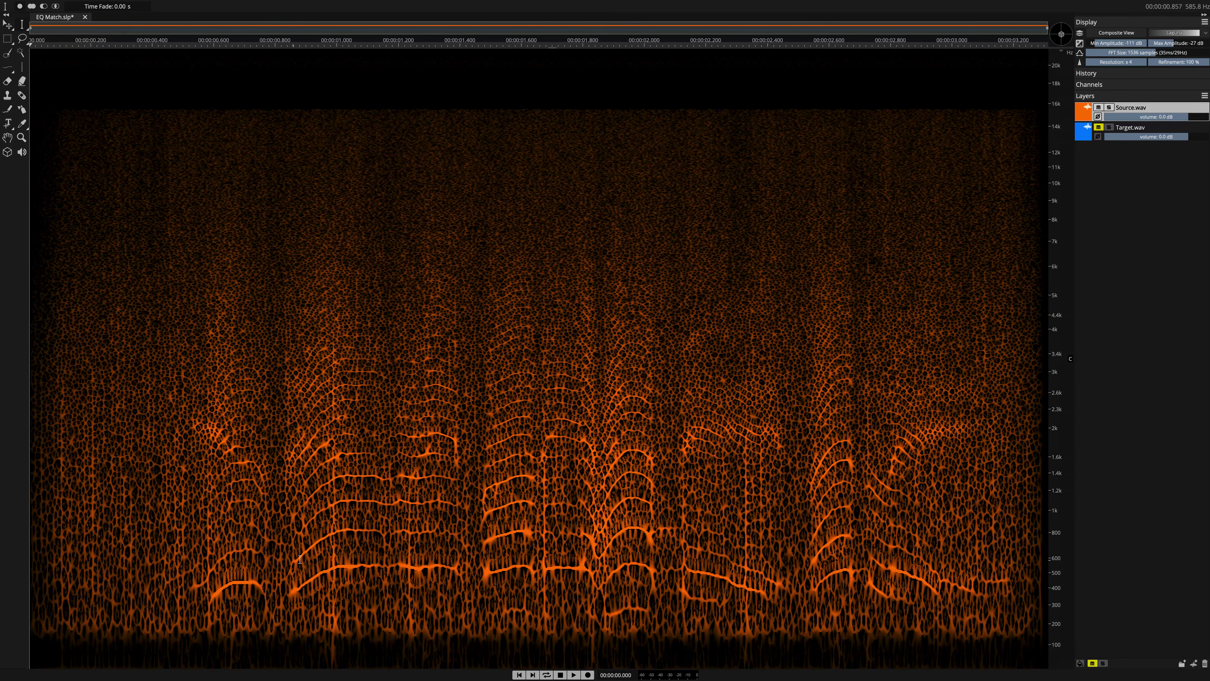
drag(292, 560, 458, 571)
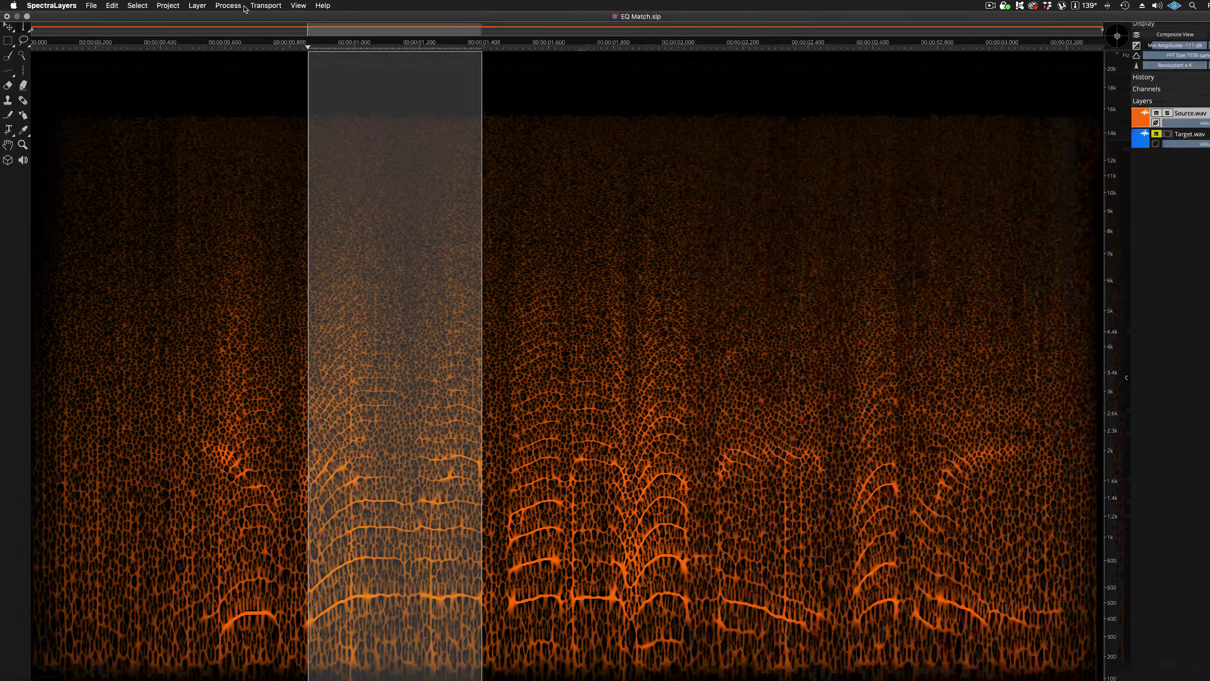
Register the selection's EQ profile with Process > EQ Match > Register EQ.
click(224, 7)
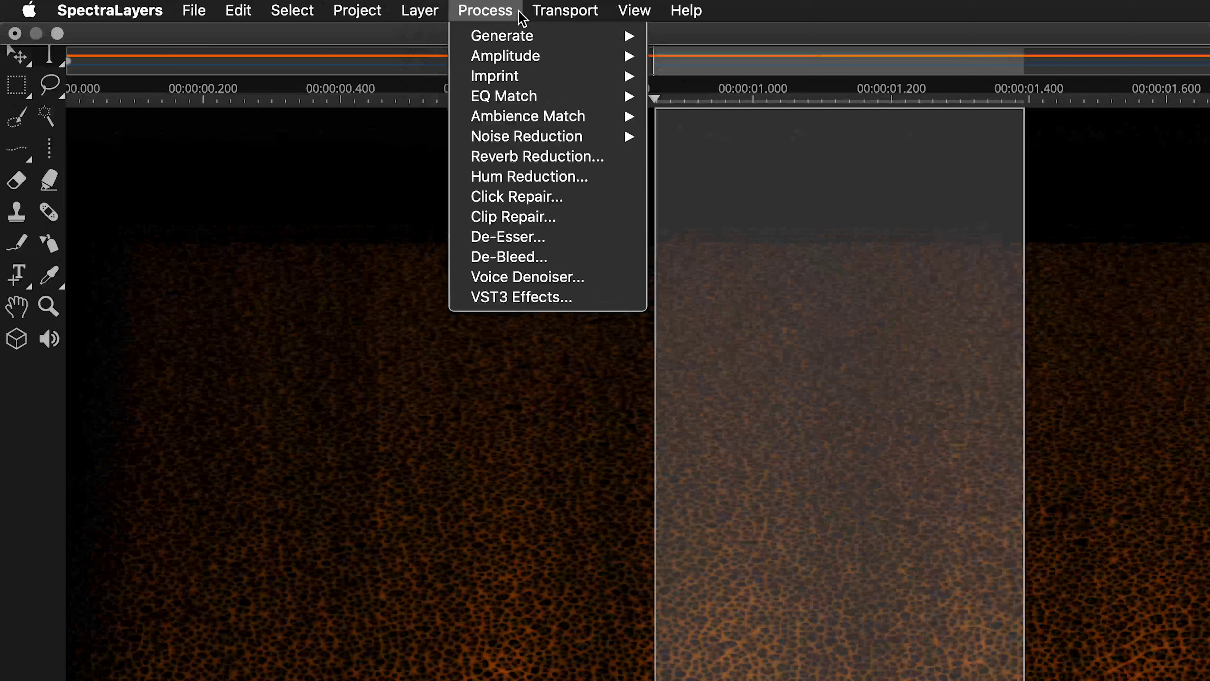
mouse_move(463, 79)
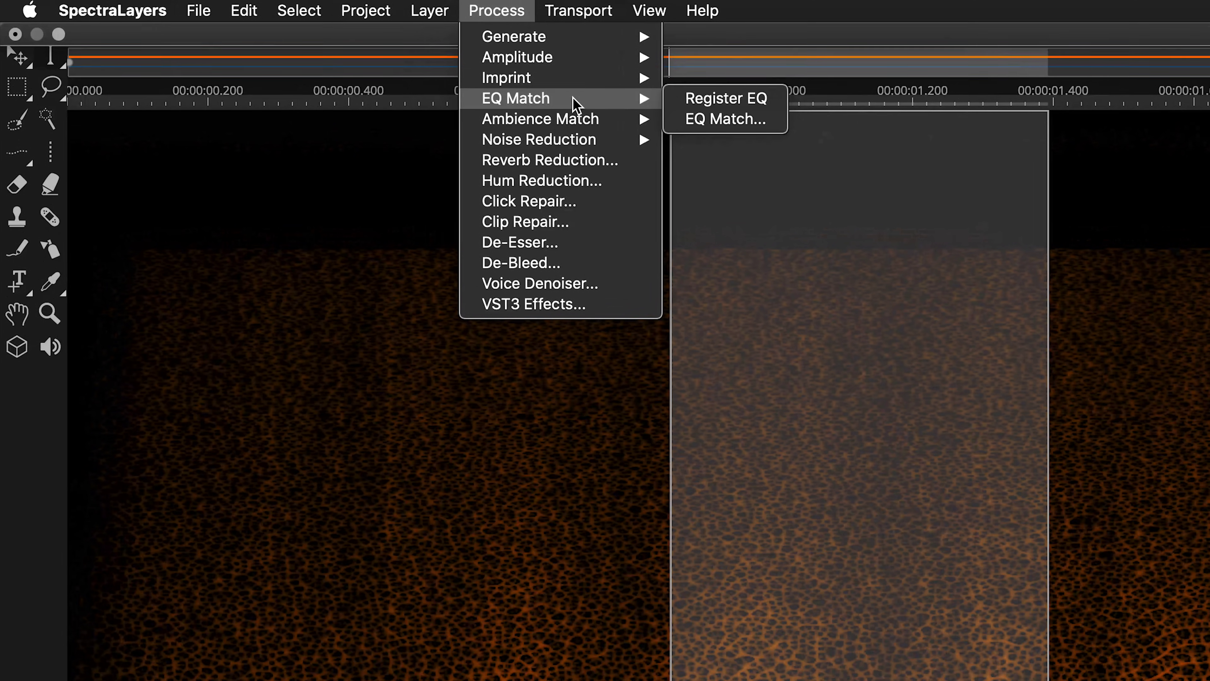
click(774, 99)
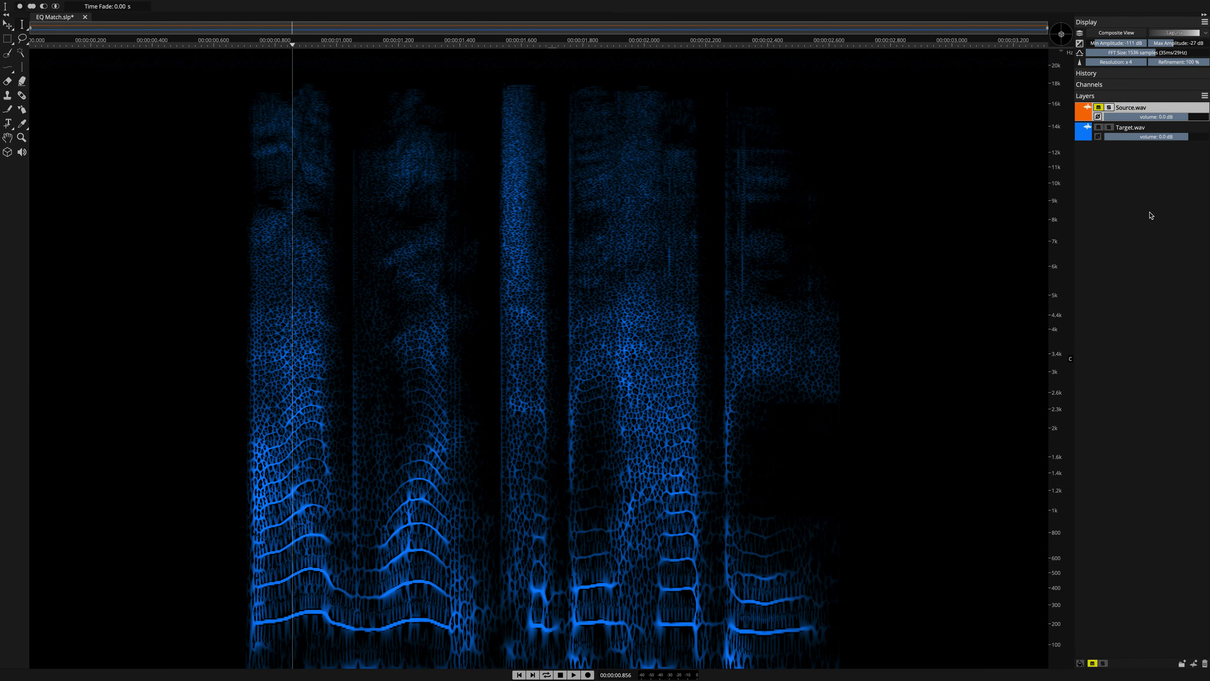
Run EQ Match on the Target.wav layer with Match Ratio kept at 100%.
click(1153, 131)
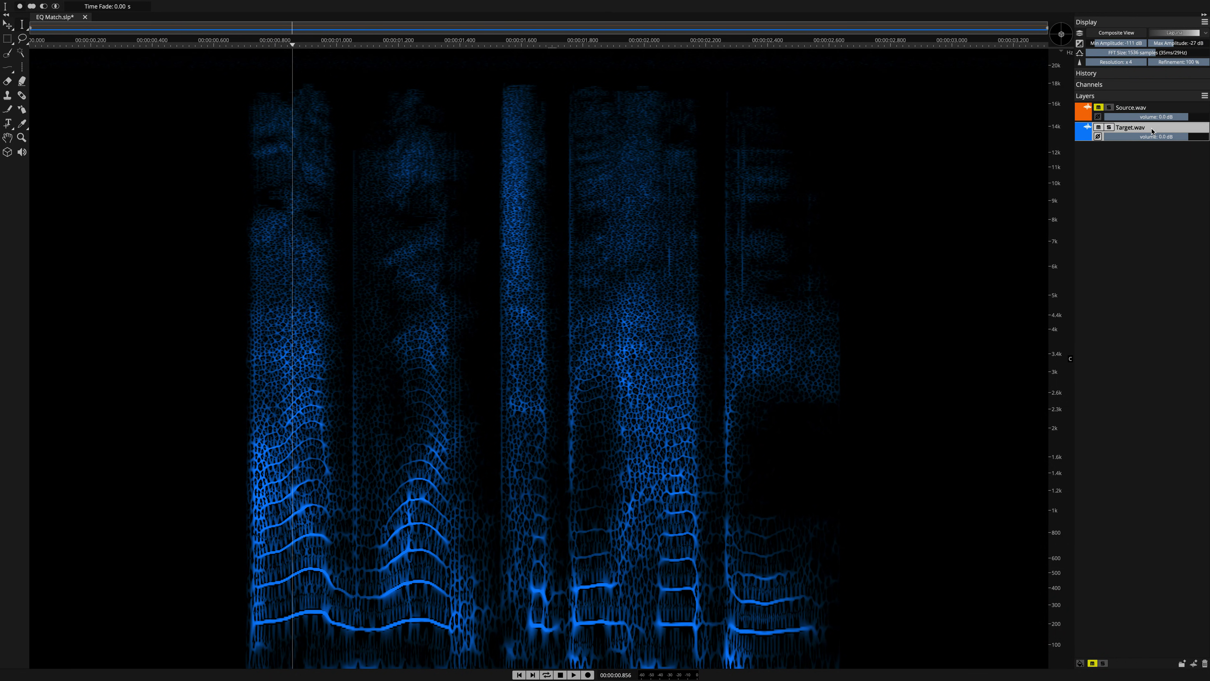
click(229, 8)
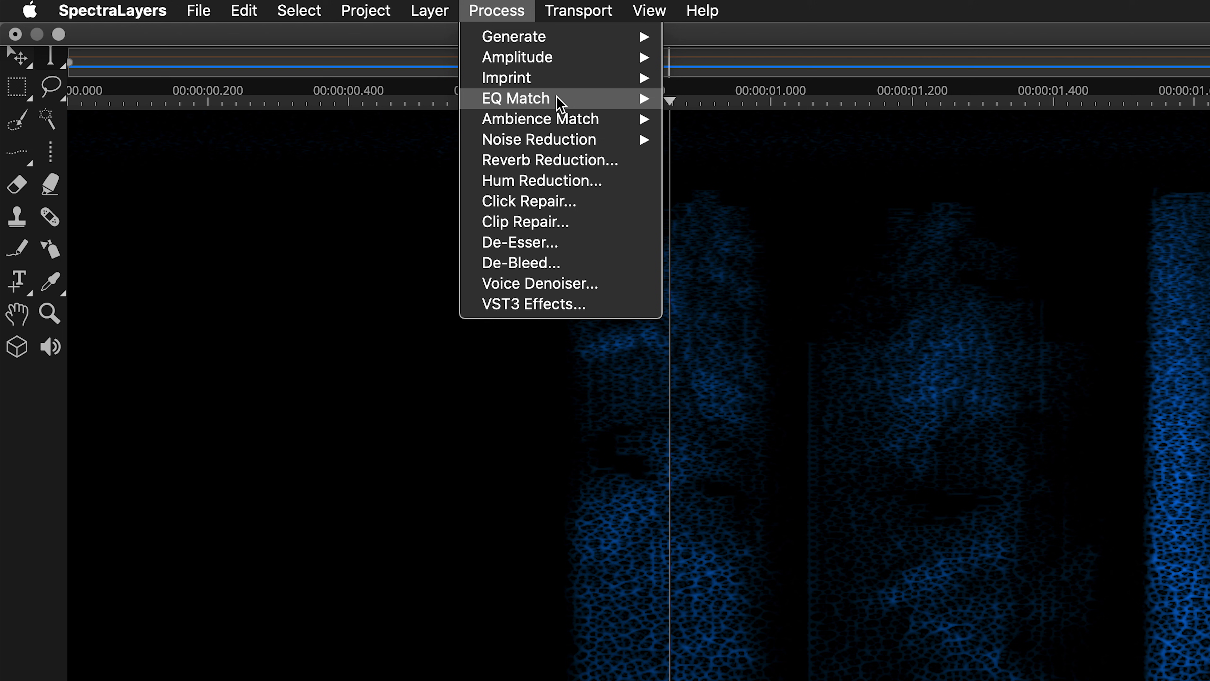
mouse_move(561, 102)
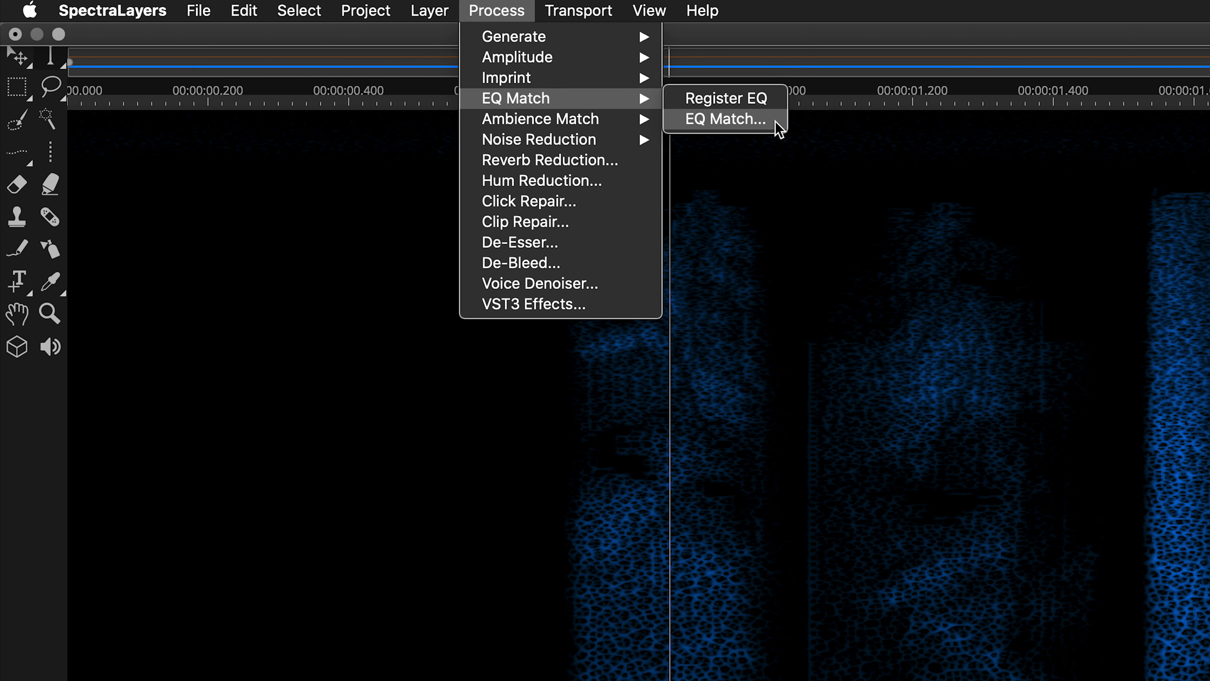
click(776, 122)
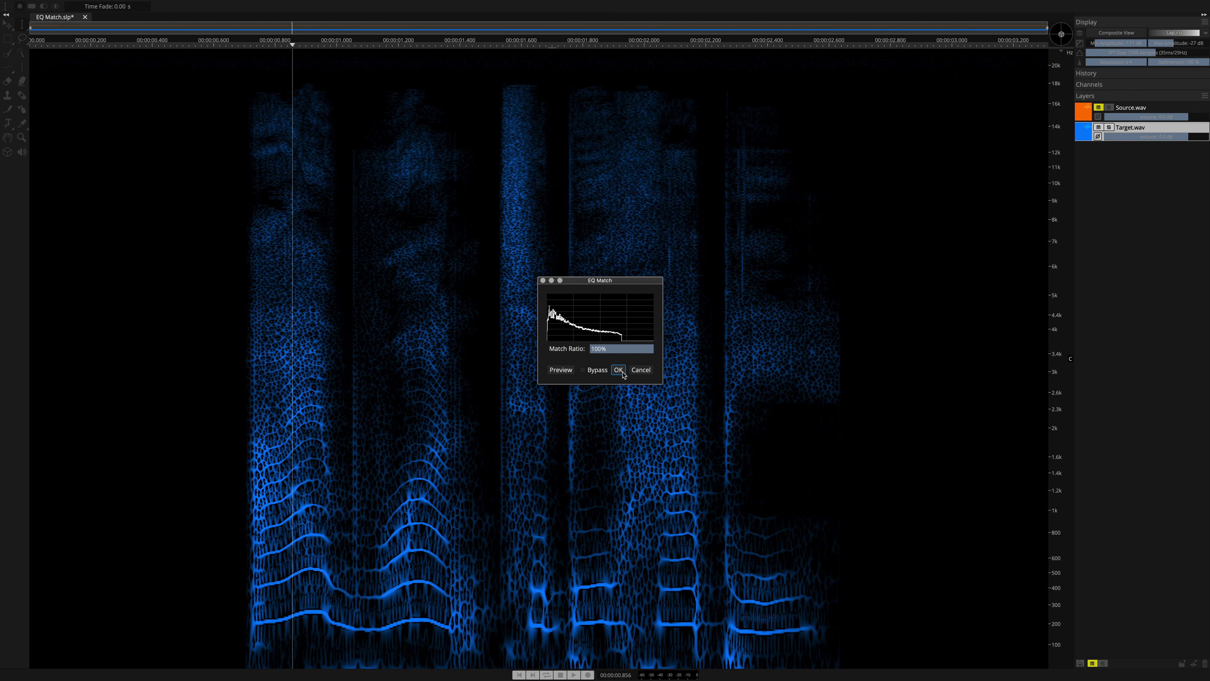
click(619, 370)
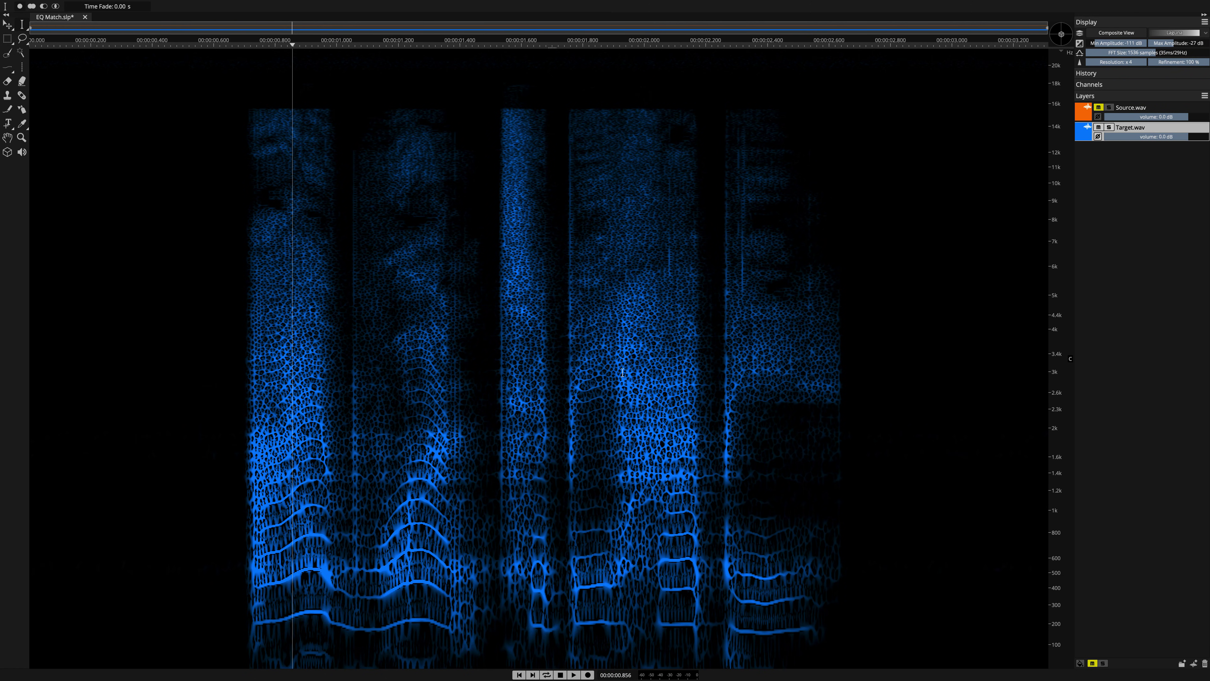
key(space)
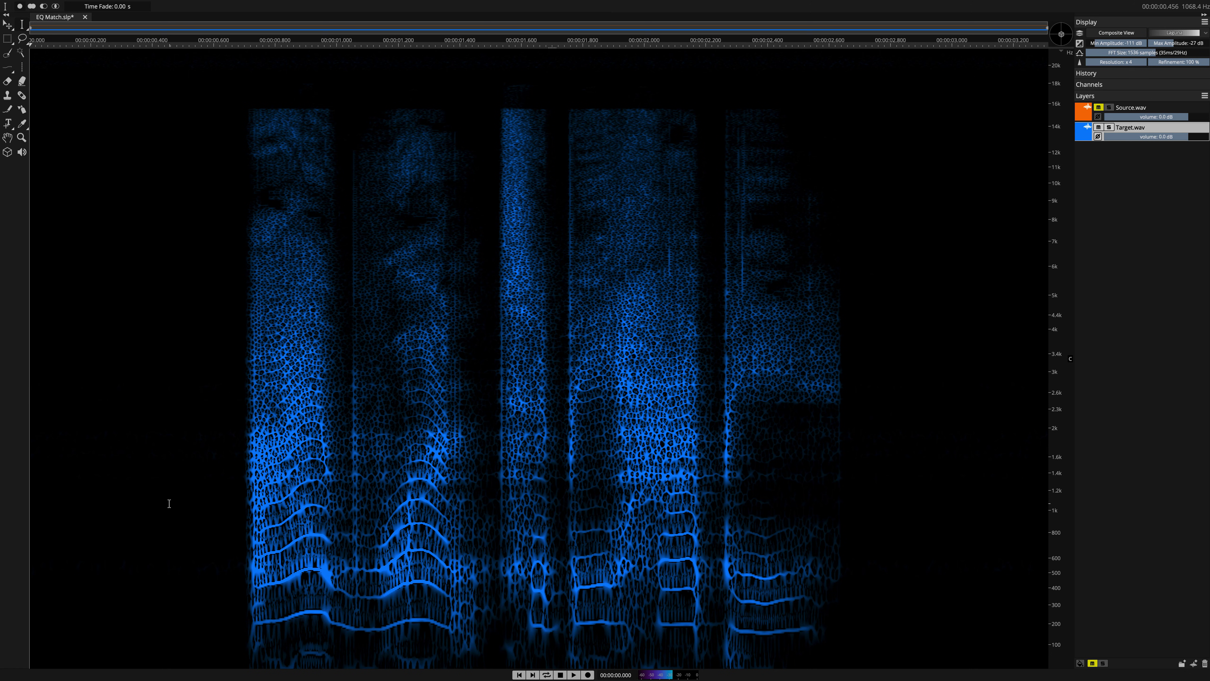
key(space)
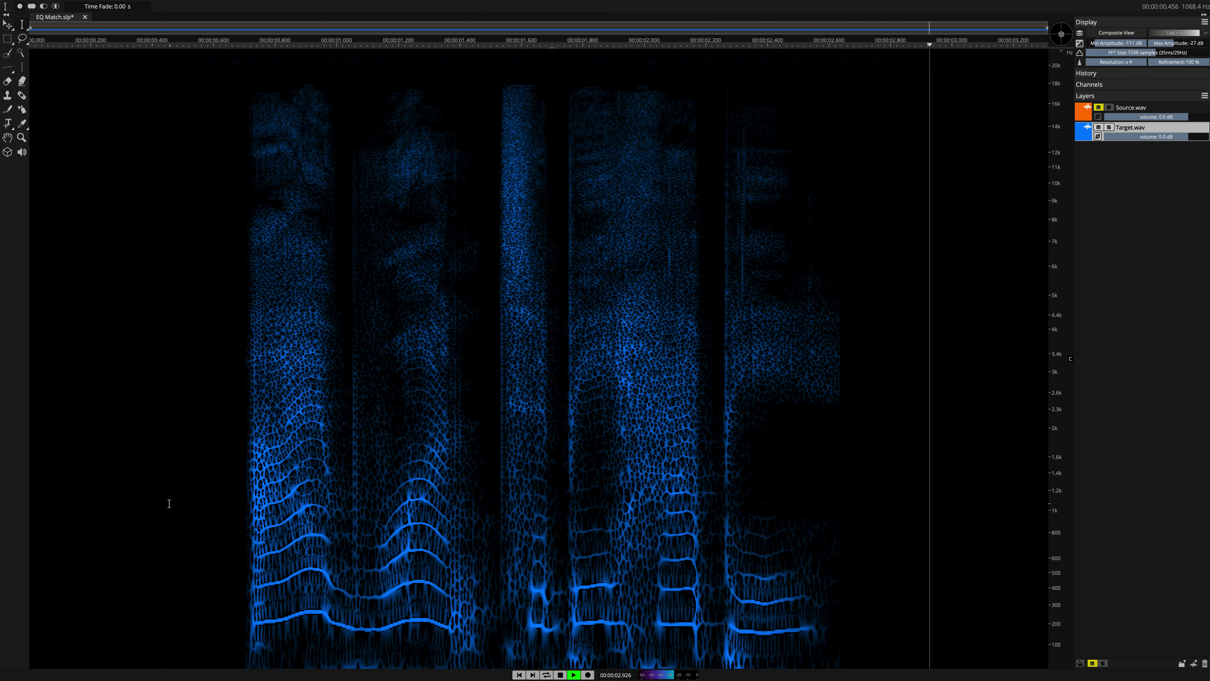
key(ctrl+z)
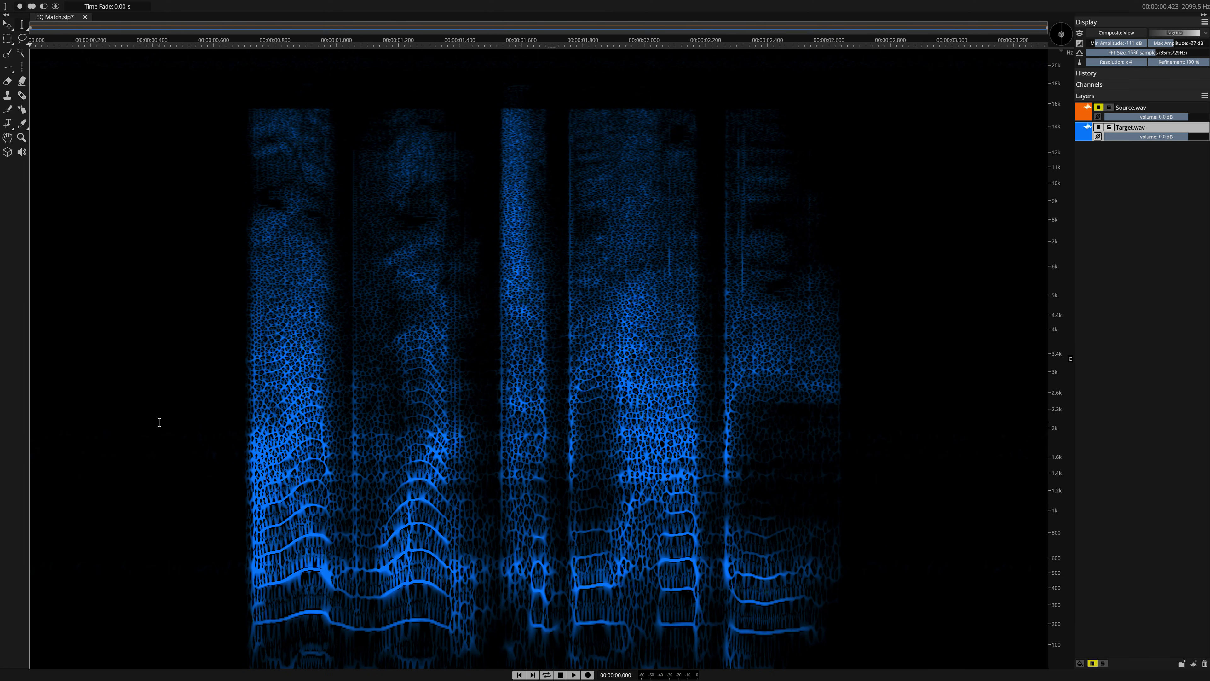
key(space)
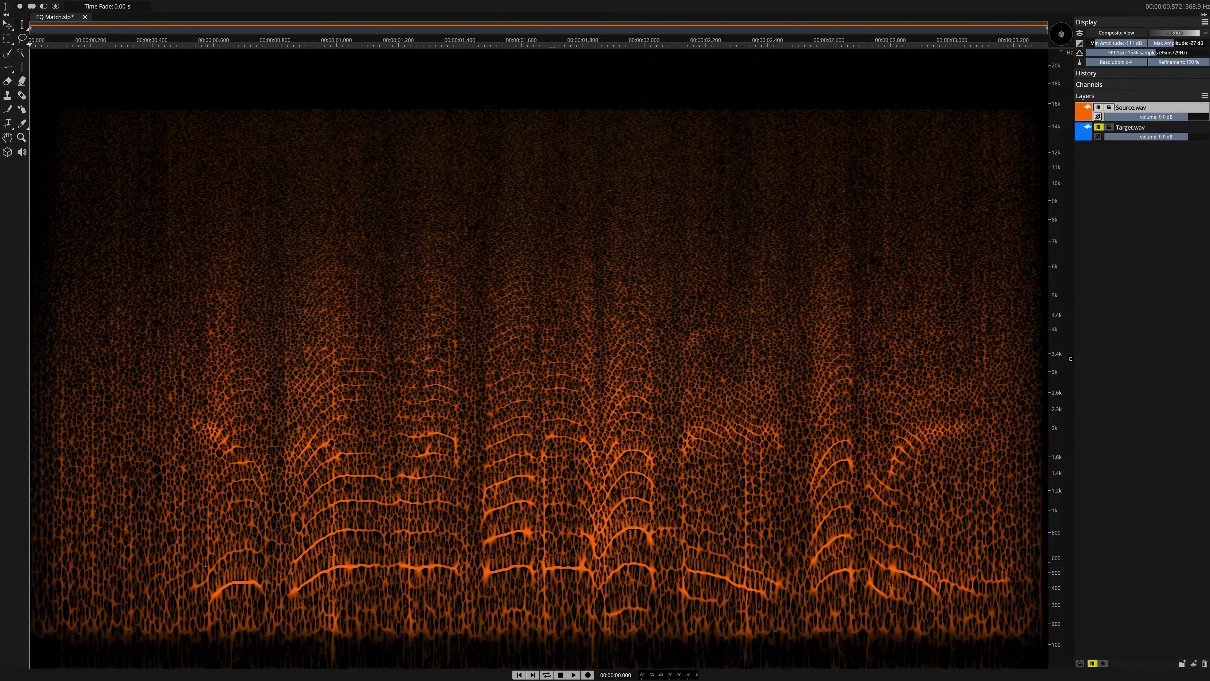
Select Source.wav's speech-free opening (0–0.57 s) and register it as the ambience profile.
drag(206, 563, 1, 563)
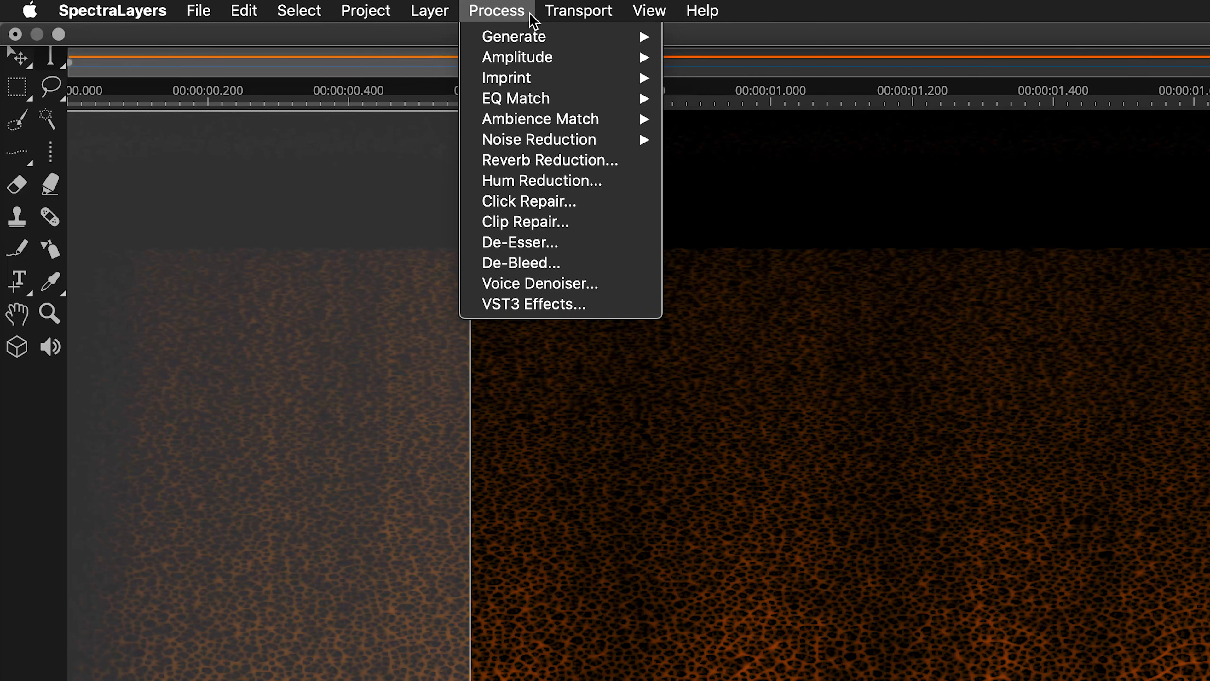
mouse_move(608, 127)
click(826, 124)
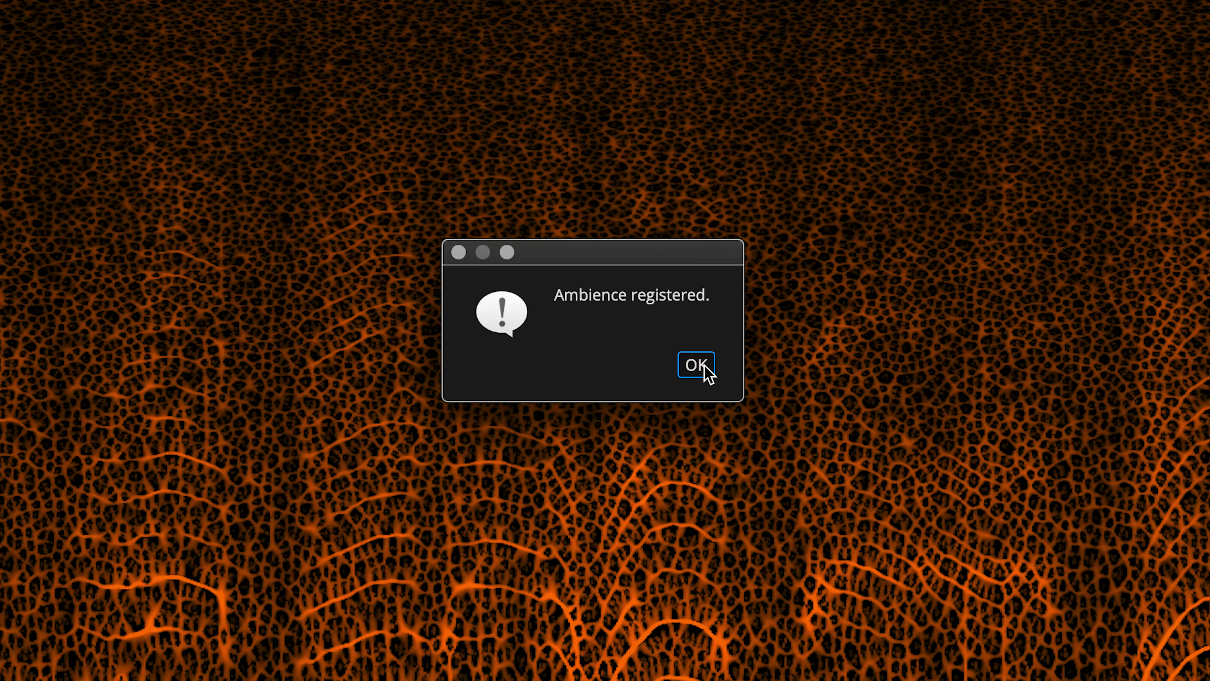
click(700, 368)
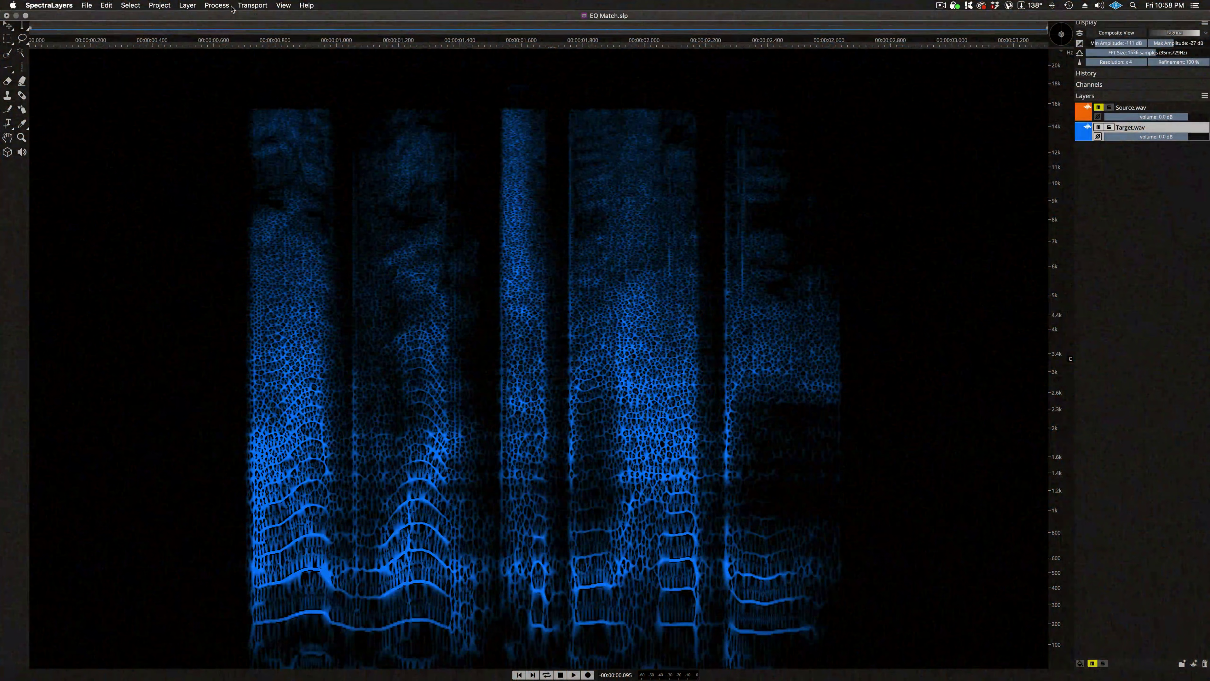
Run Process > Ambience Match on Target.wav and confirm with OK.
click(229, 6)
mouse_move(265, 56)
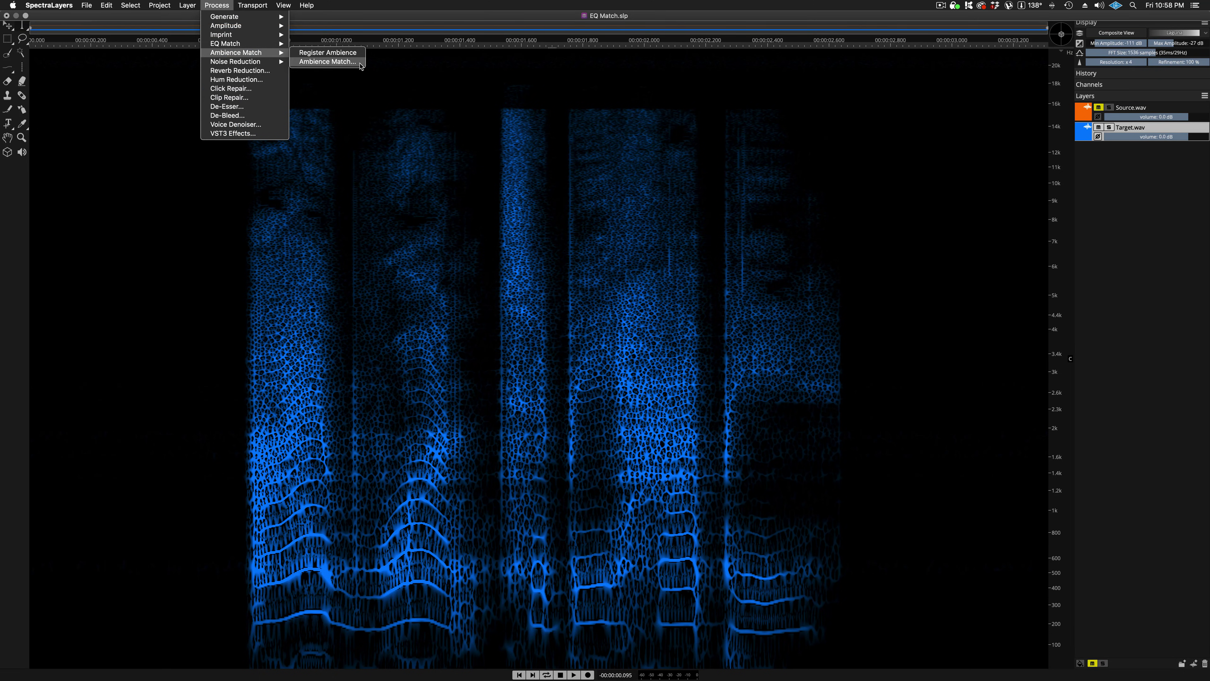
click(327, 62)
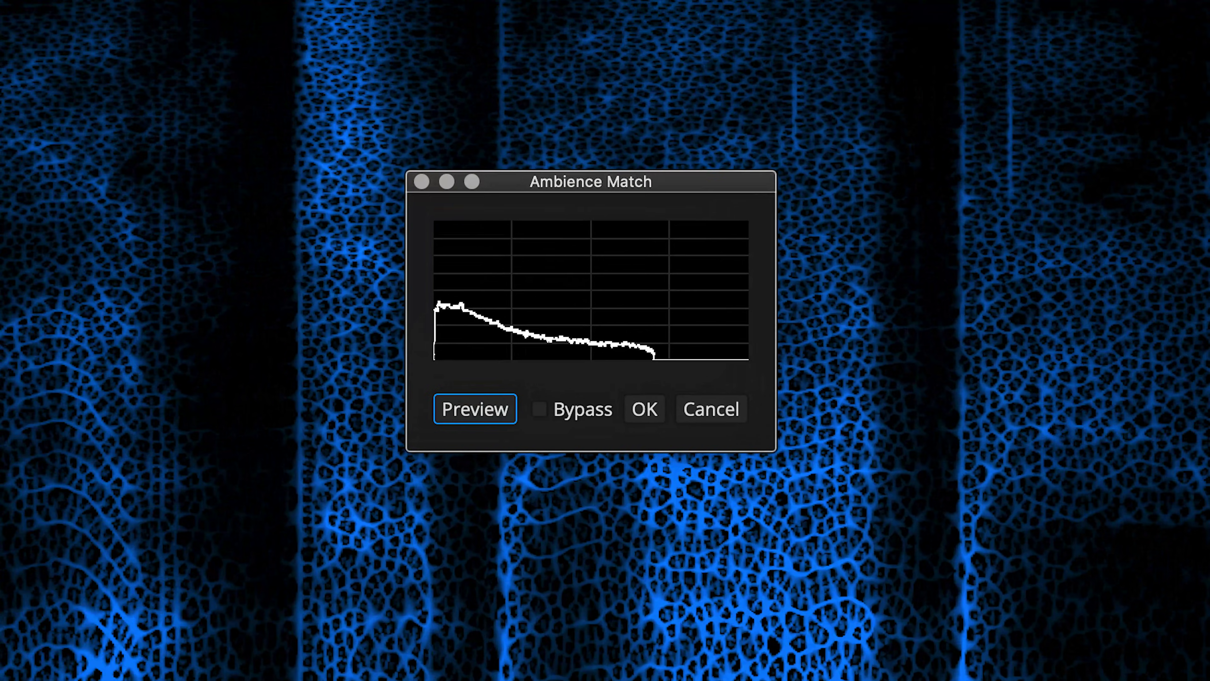
click(656, 420)
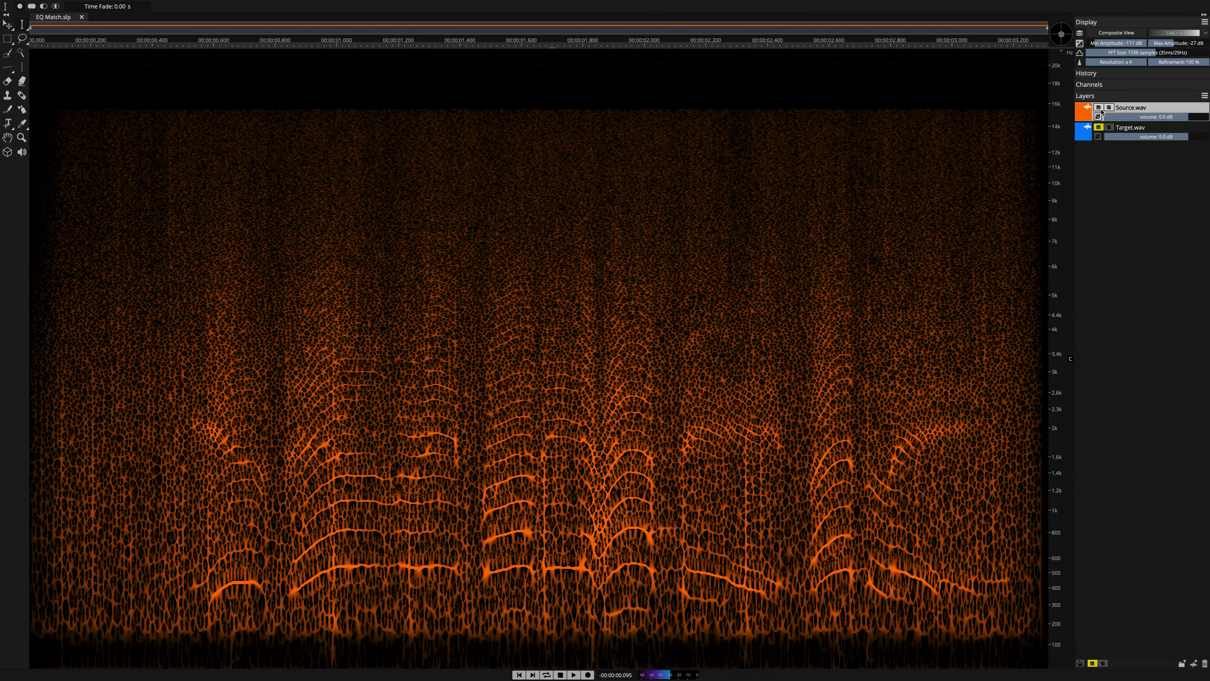
click(1100, 108)
click(1100, 128)
key(space)
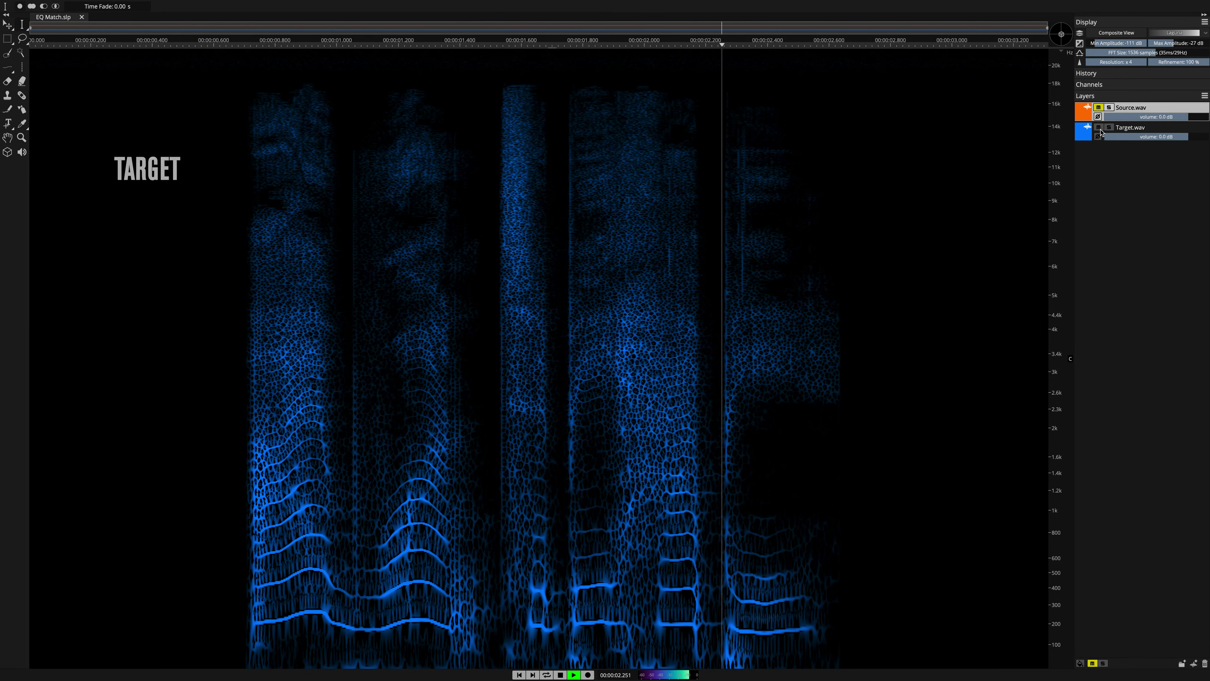
click(1100, 132)
key(space)
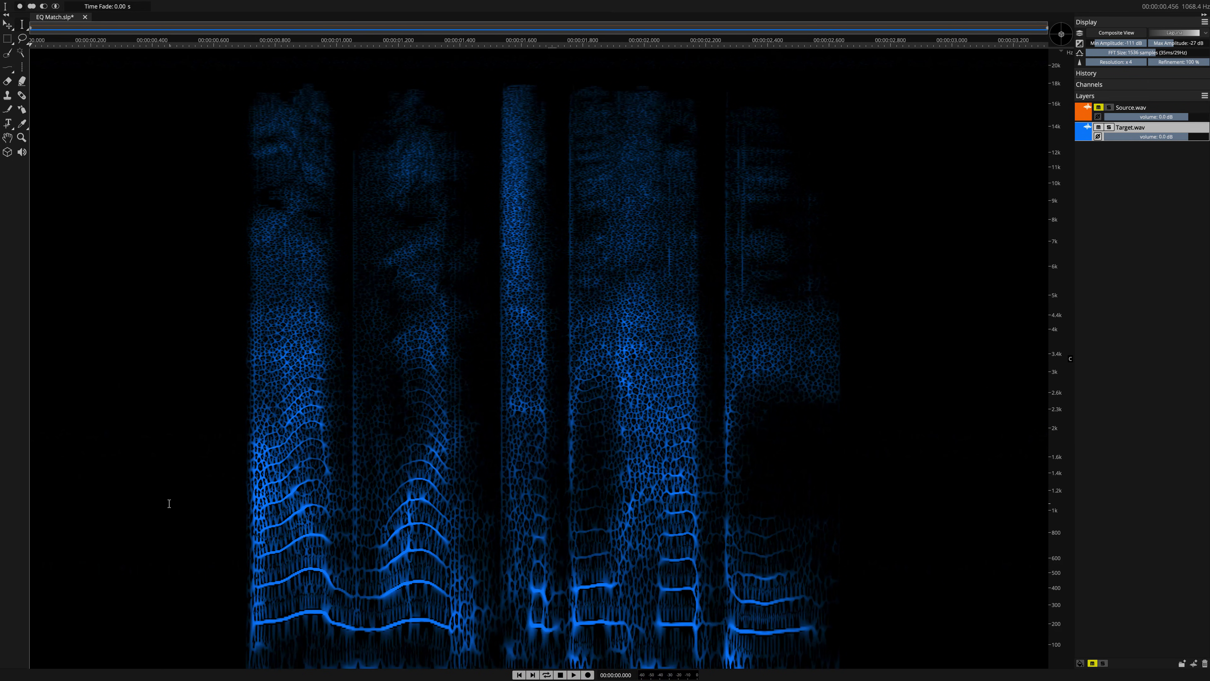
key(space)
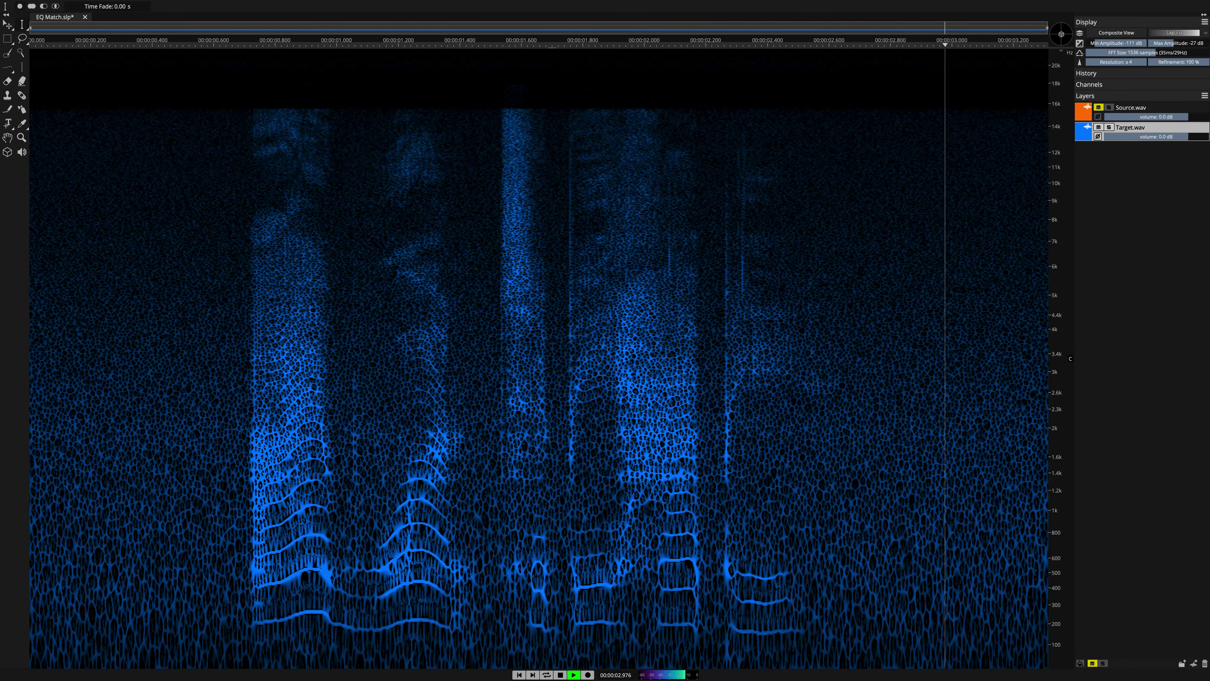
click(1099, 128)
click(1099, 107)
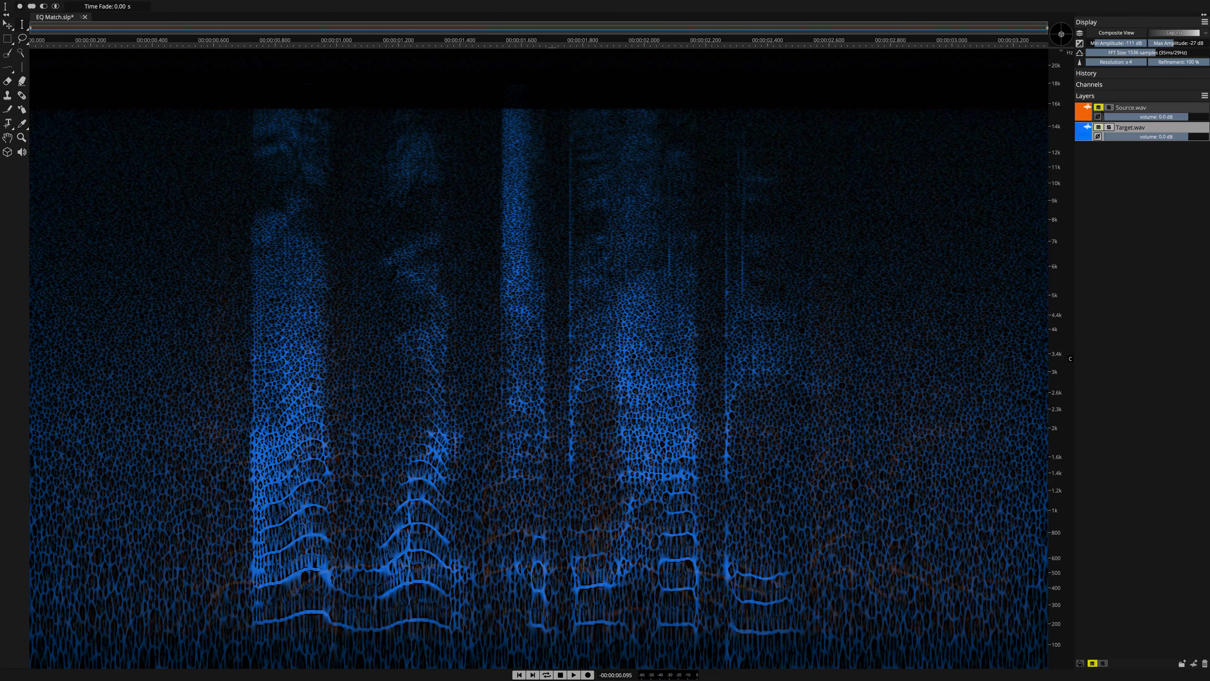
key(space)
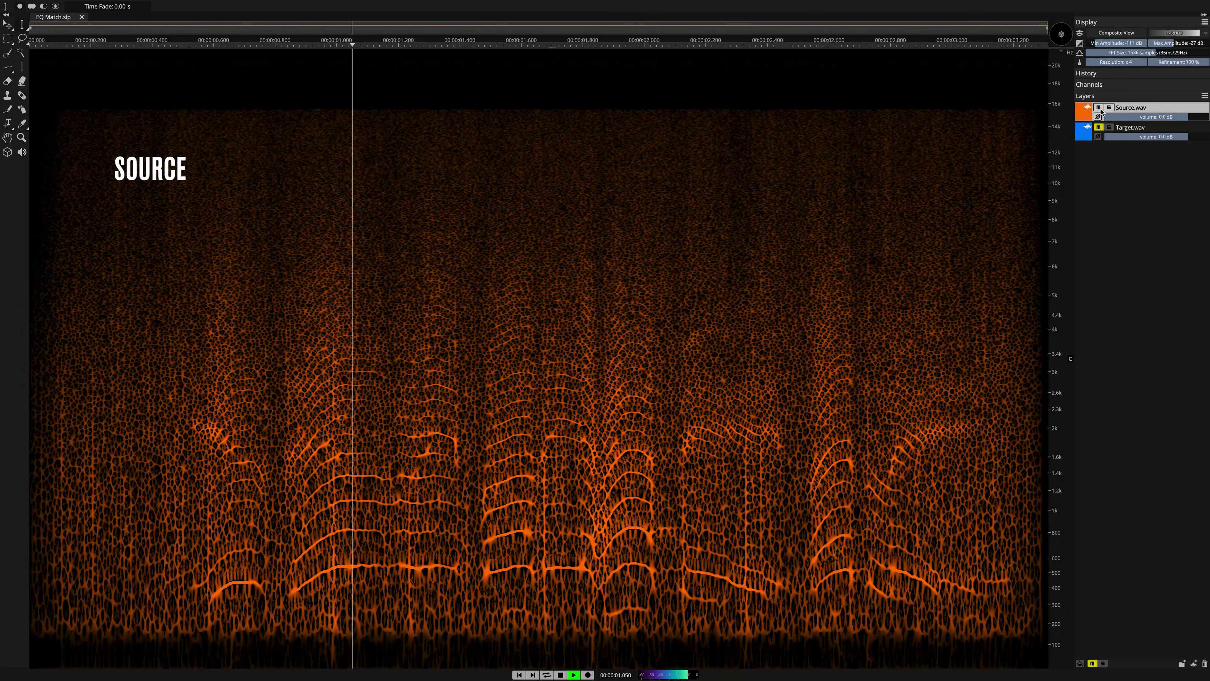